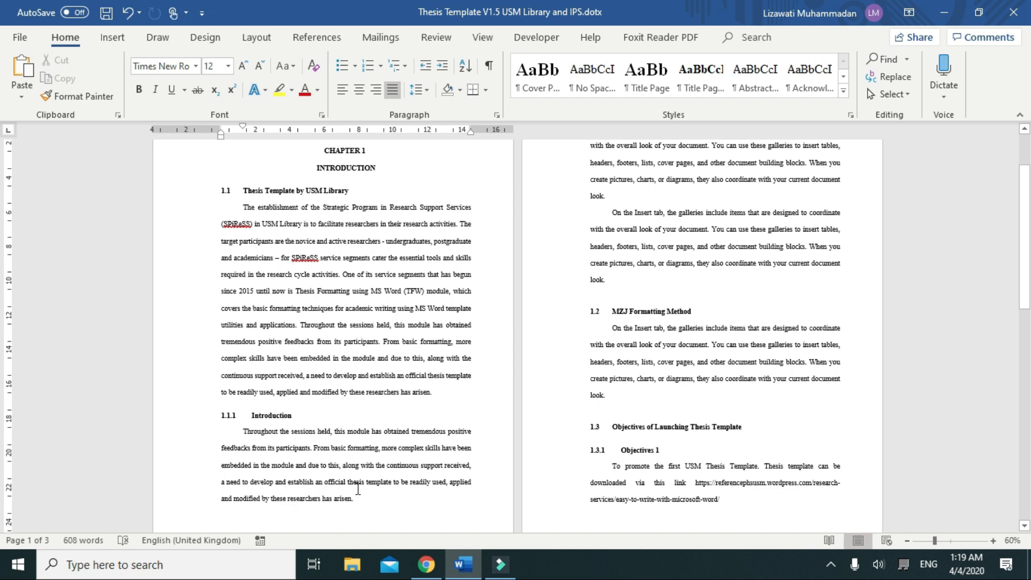
- Insert a Next Page section break at the paragraph end after "arisen."
left_click(372, 497)
left_click(357, 498)
left_click(257, 37)
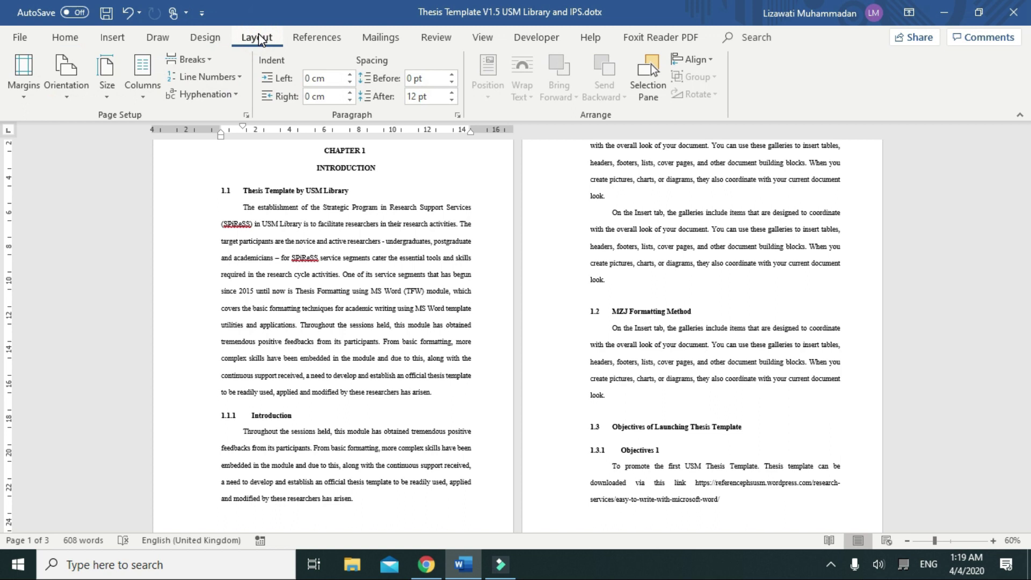
left_click(201, 61)
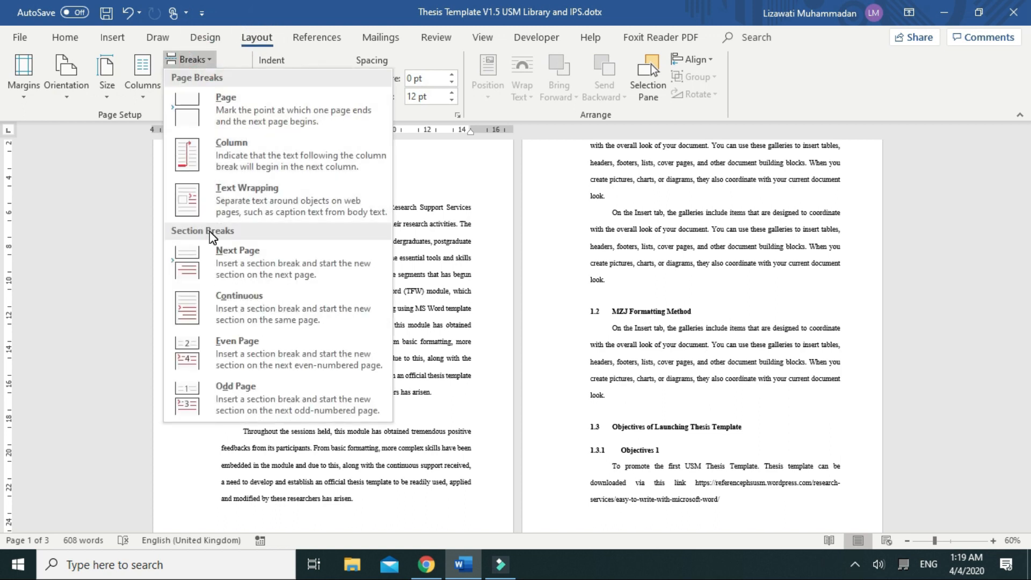
left_click(233, 274)
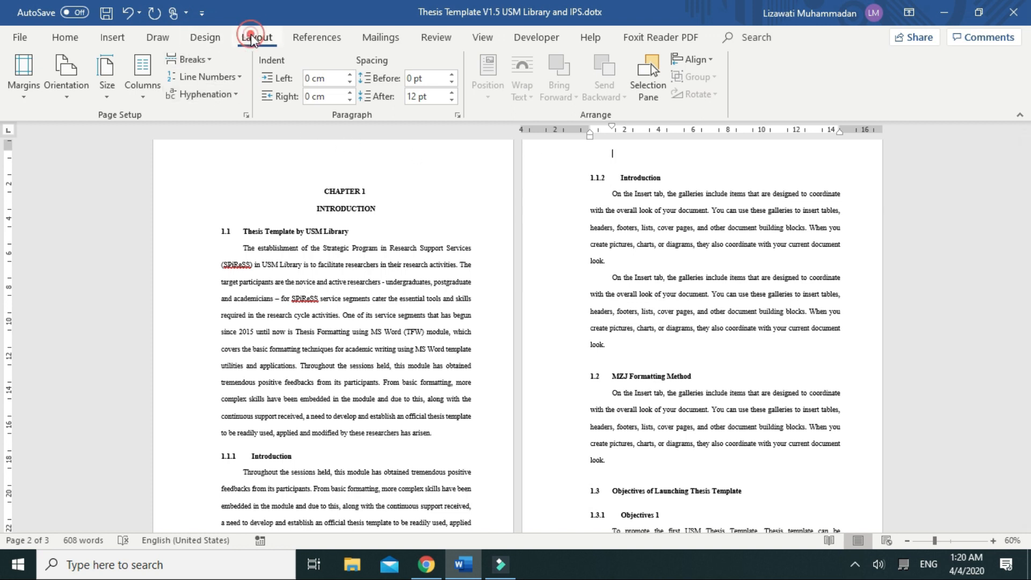
- Insert a second Next Page section break, creating a blank page in its own section
left_click(192, 63)
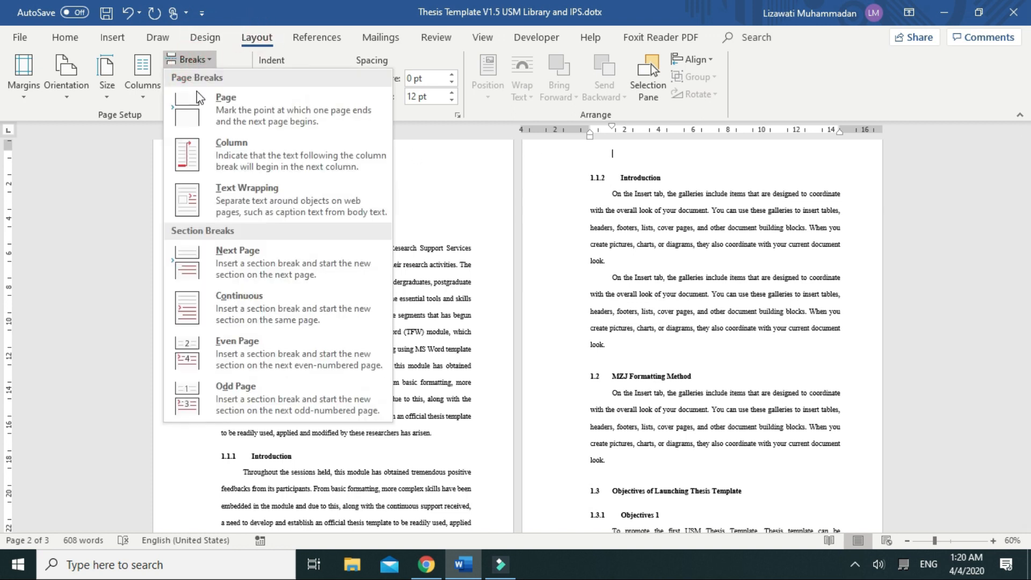
left_click(238, 263)
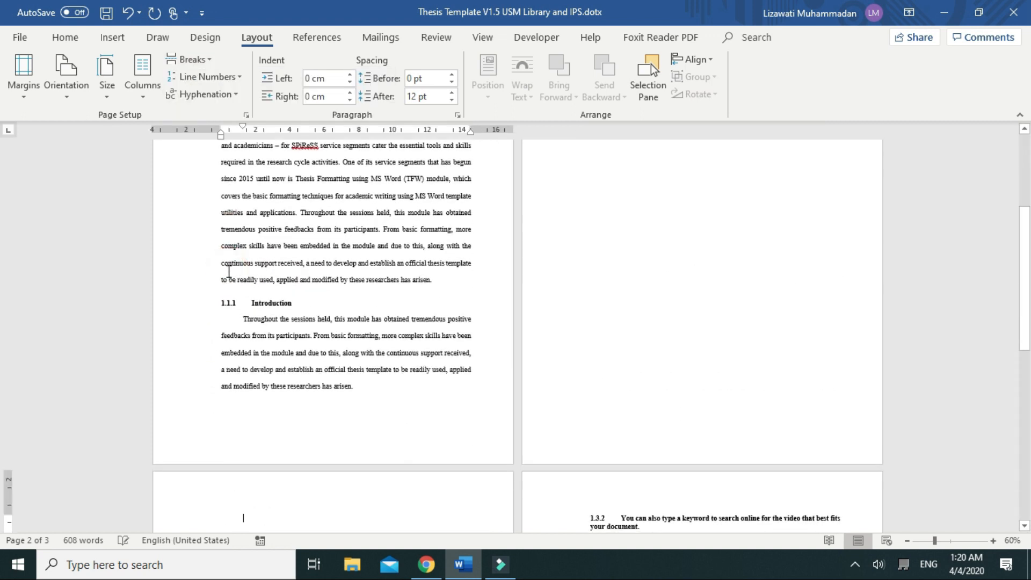
scroll(593, 275, "up", 4)
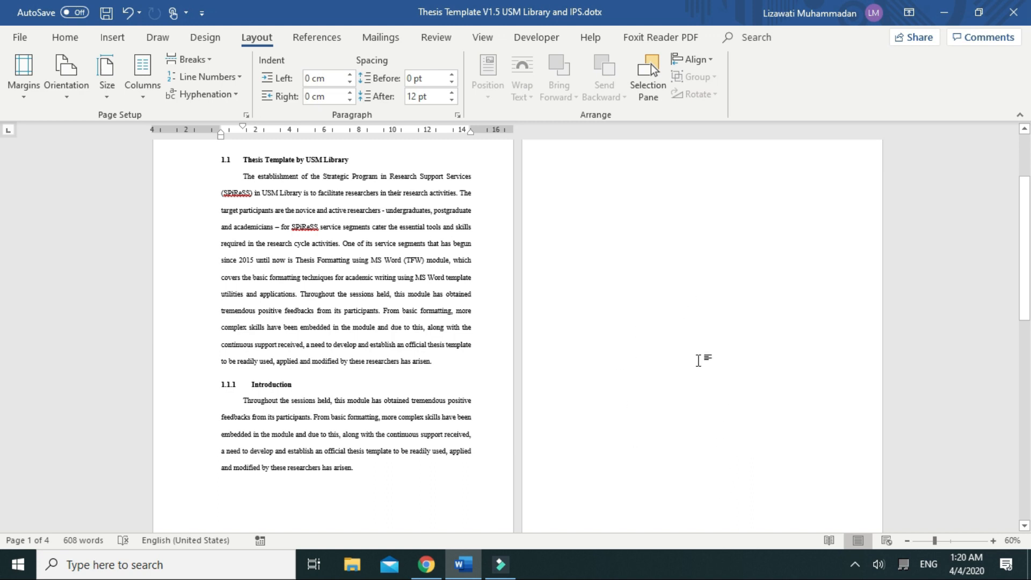
- Set the blank middle page to Landscape orientation, leaving neighbouring pages portrait
double_click(611, 238)
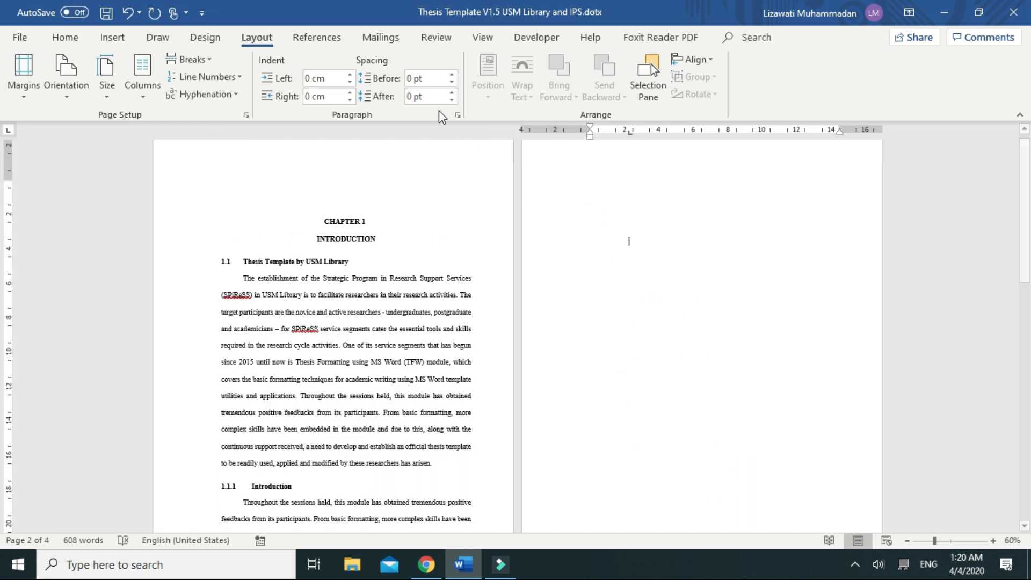
left_click(65, 80)
left_click(89, 157)
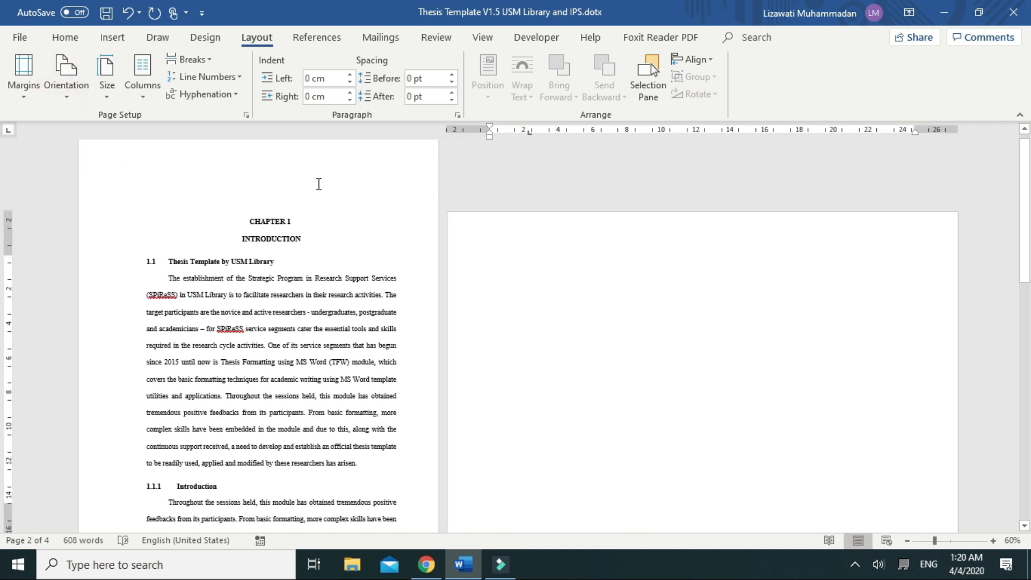
scroll(790, 278, "down", 2)
scroll(791, 283, "down", 4)
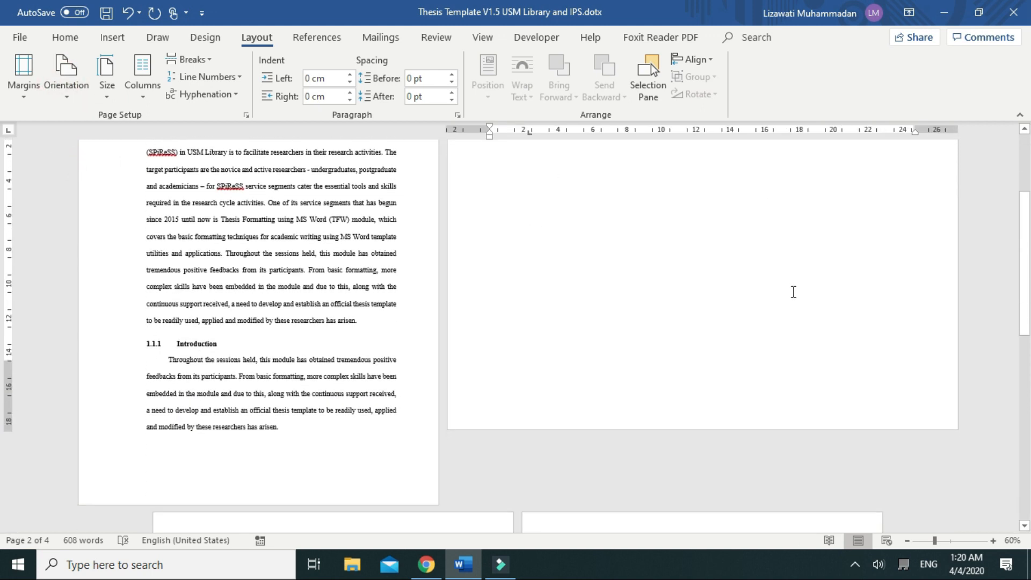
scroll(793, 293, "down", 2)
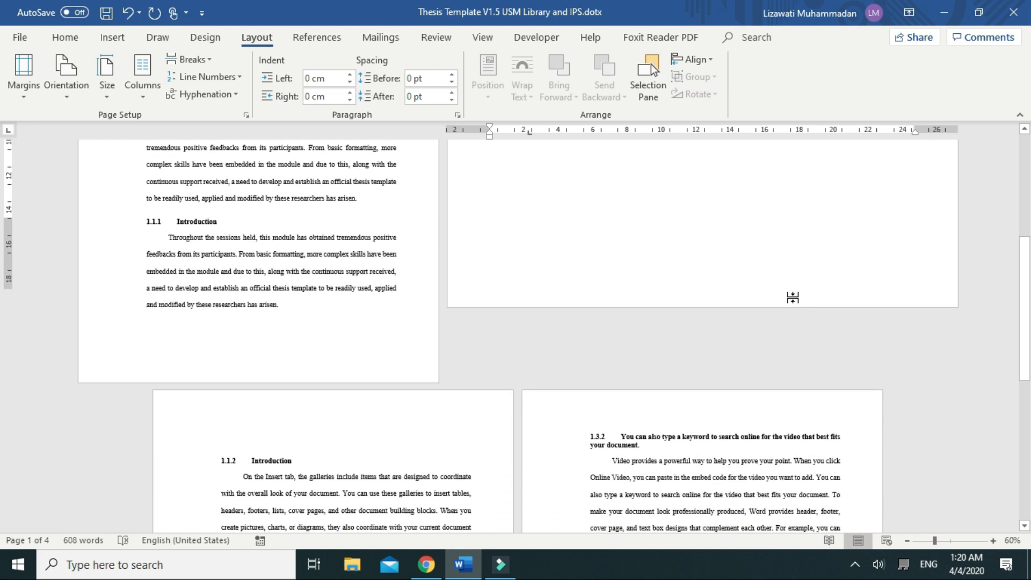
scroll(793, 299, "down", 2)
scroll(793, 299, "up", 3)
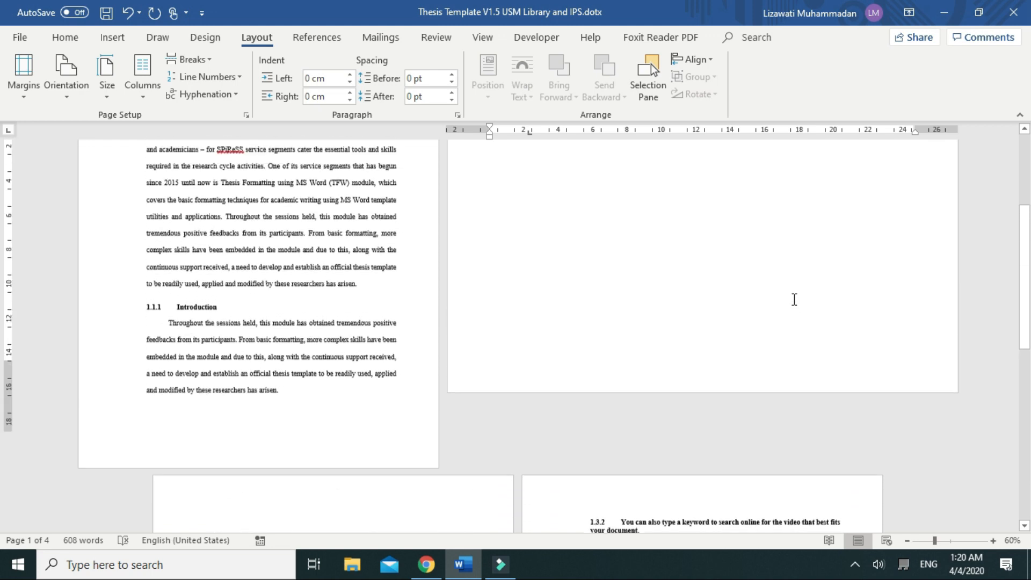
scroll(793, 299, "up", 3)
scroll(794, 301, "up", 2)
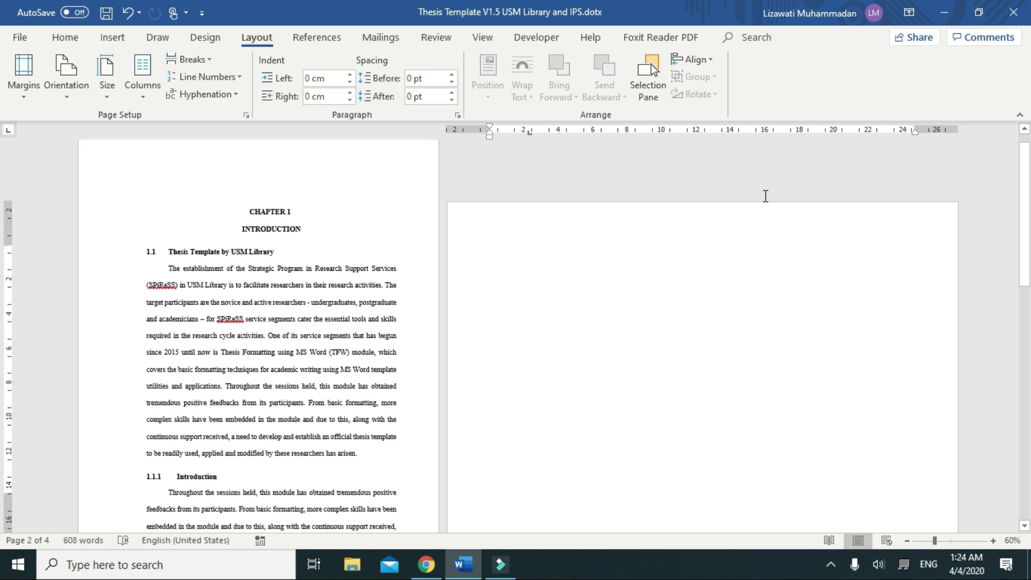
scroll(766, 196, "down", 2)
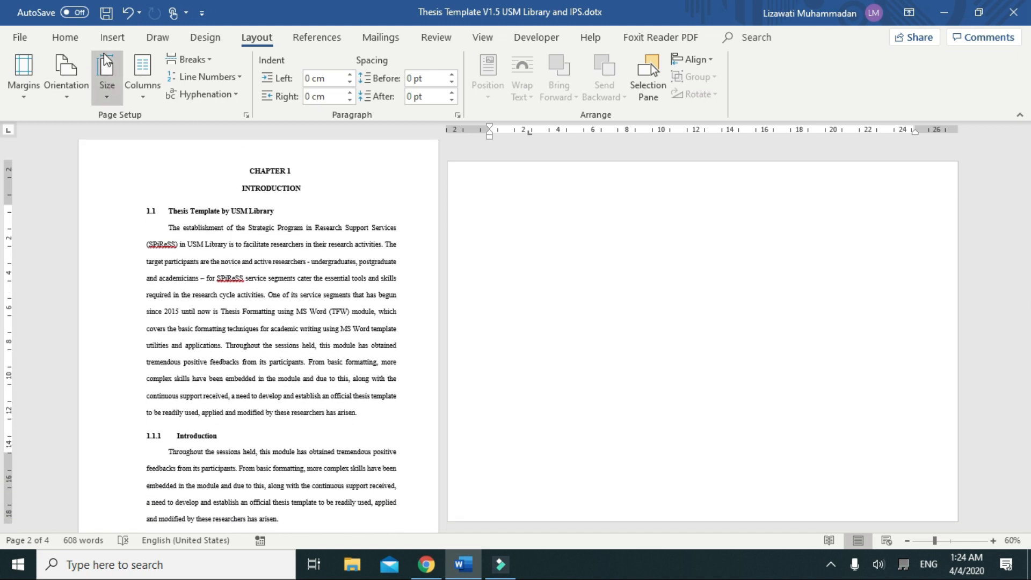
- Show the Insert Table size grid, previewing a 6x7 table for the landscape page
left_click(111, 37)
left_click(114, 75)
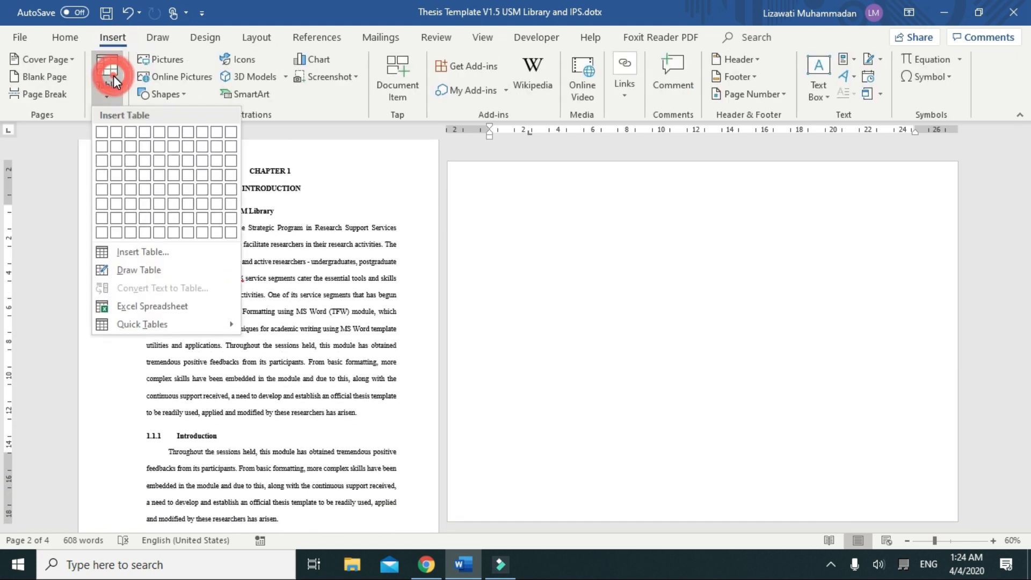